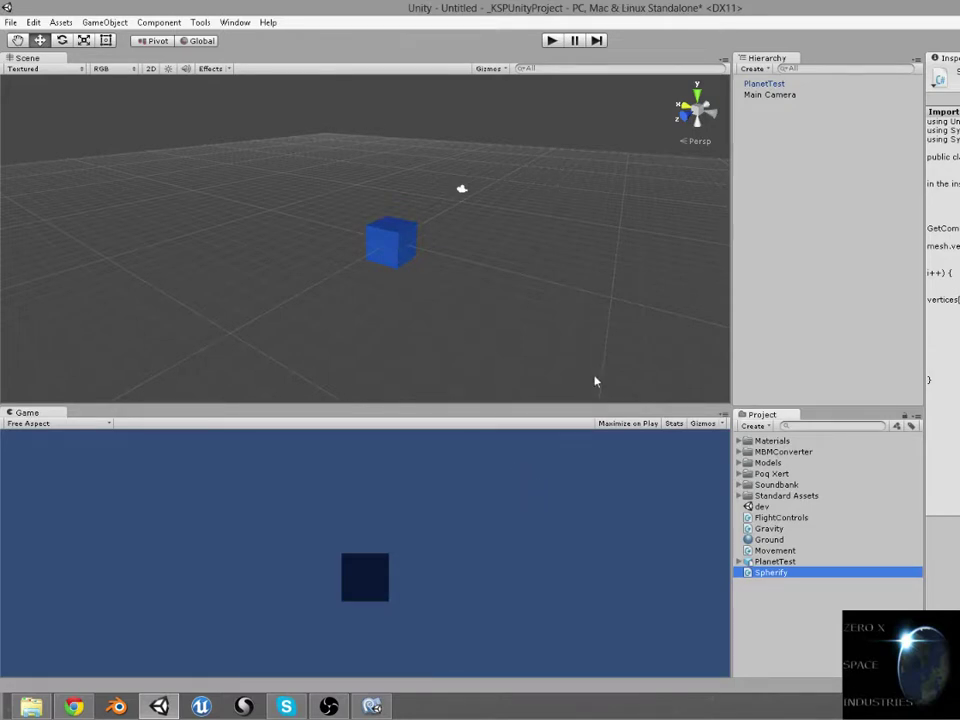
left_click(776, 86)
scroll(390, 354, "up", 6)
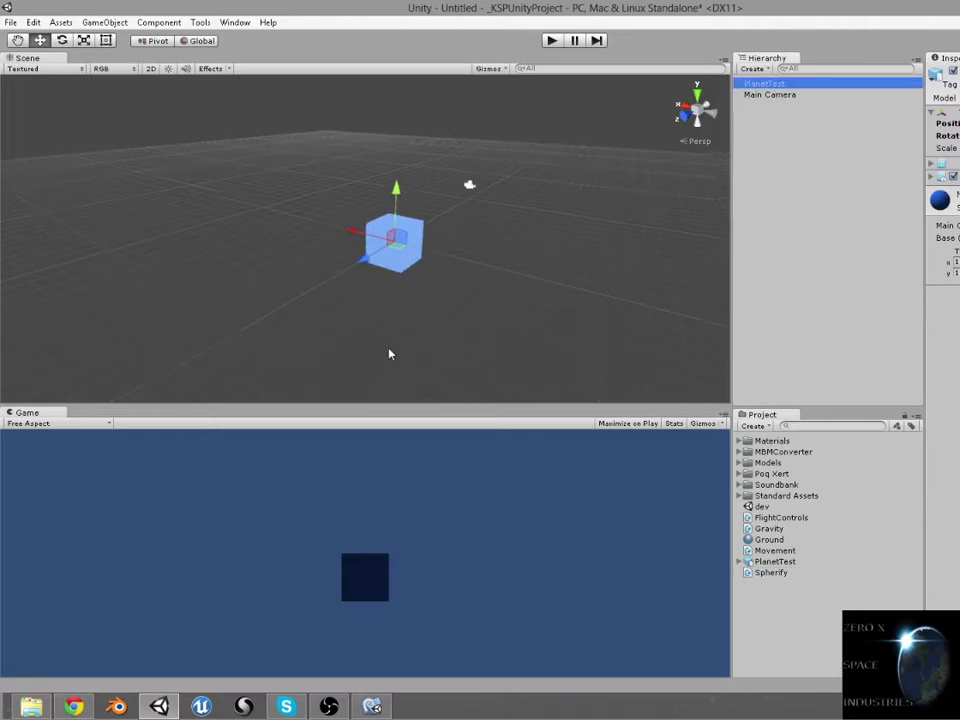
scroll(390, 350, "up", 3)
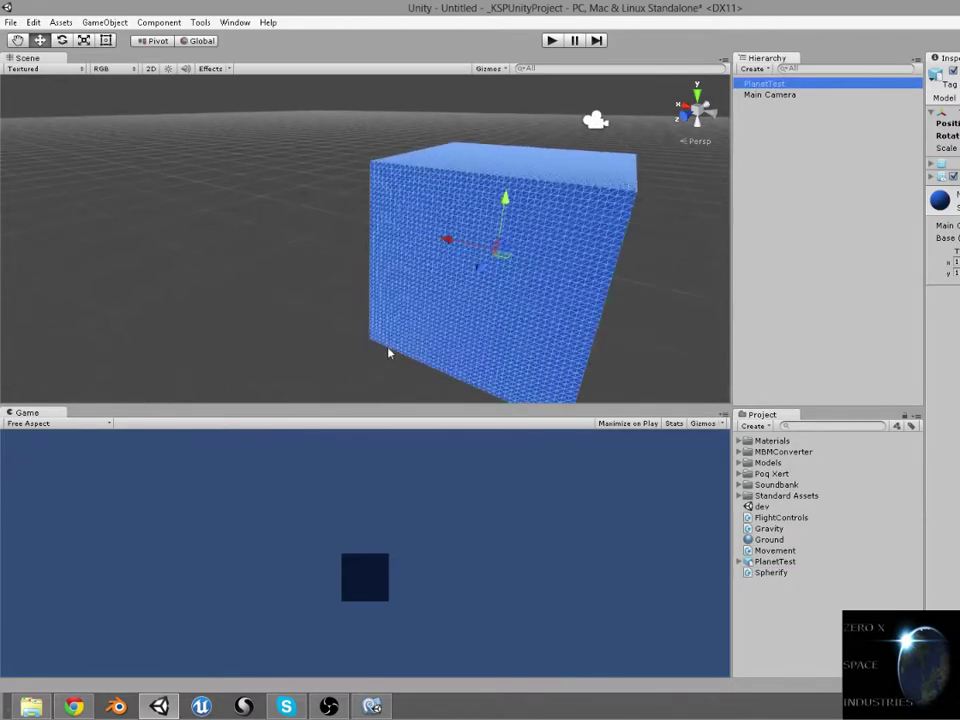
scroll(446, 261, "up", 3)
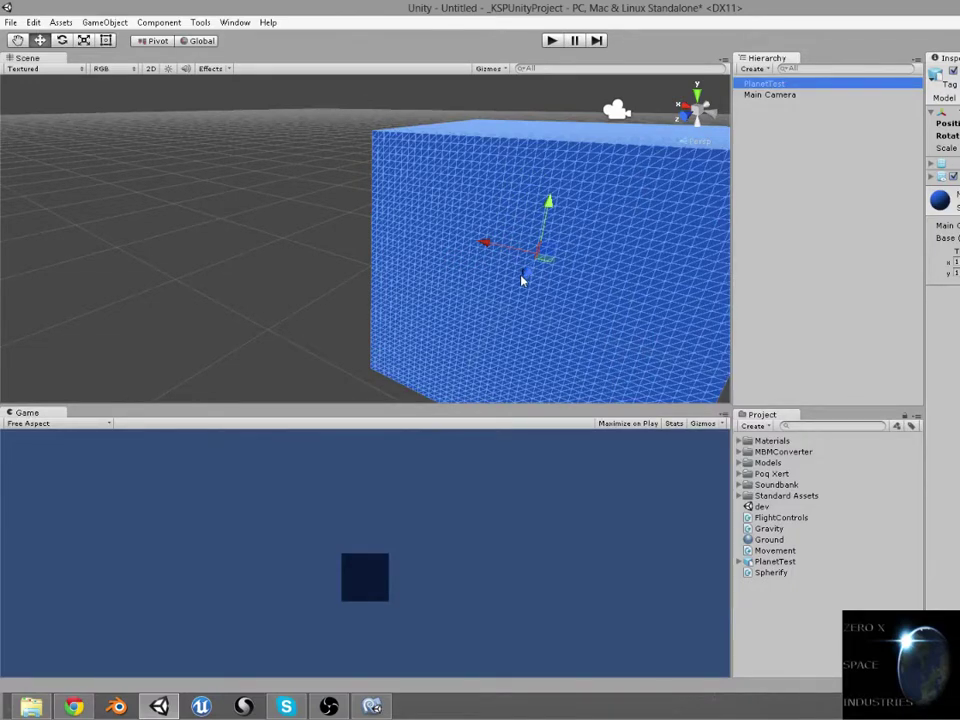
scroll(521, 276, "down", 3)
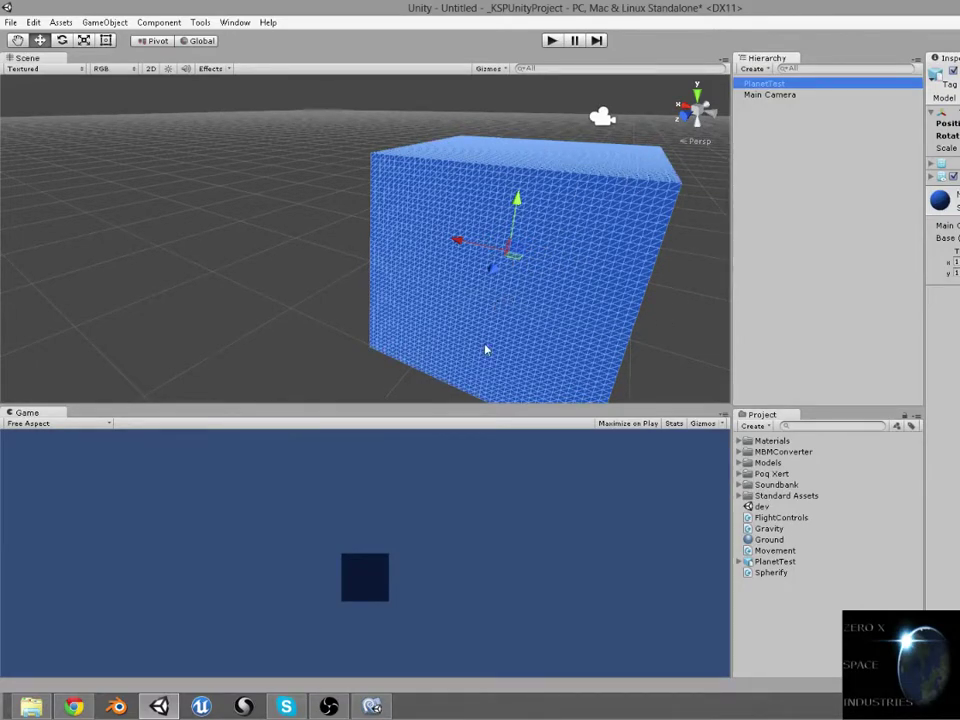
scroll(486, 348, "down", 3)
scroll(486, 349, "down", 1)
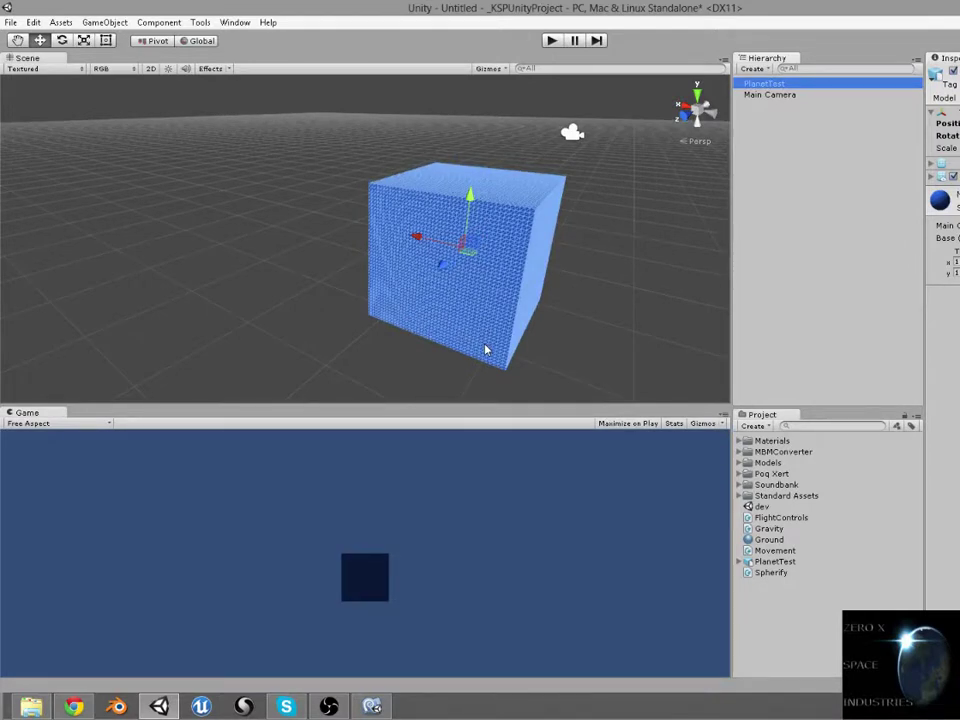
scroll(486, 349, "down", 5)
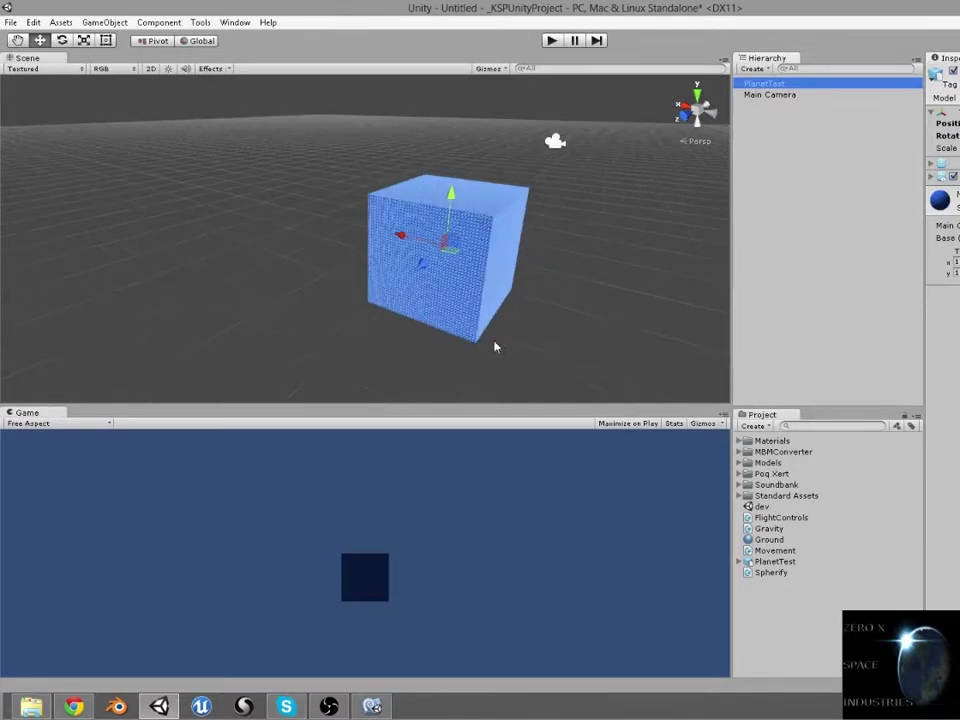
left_click(372, 706)
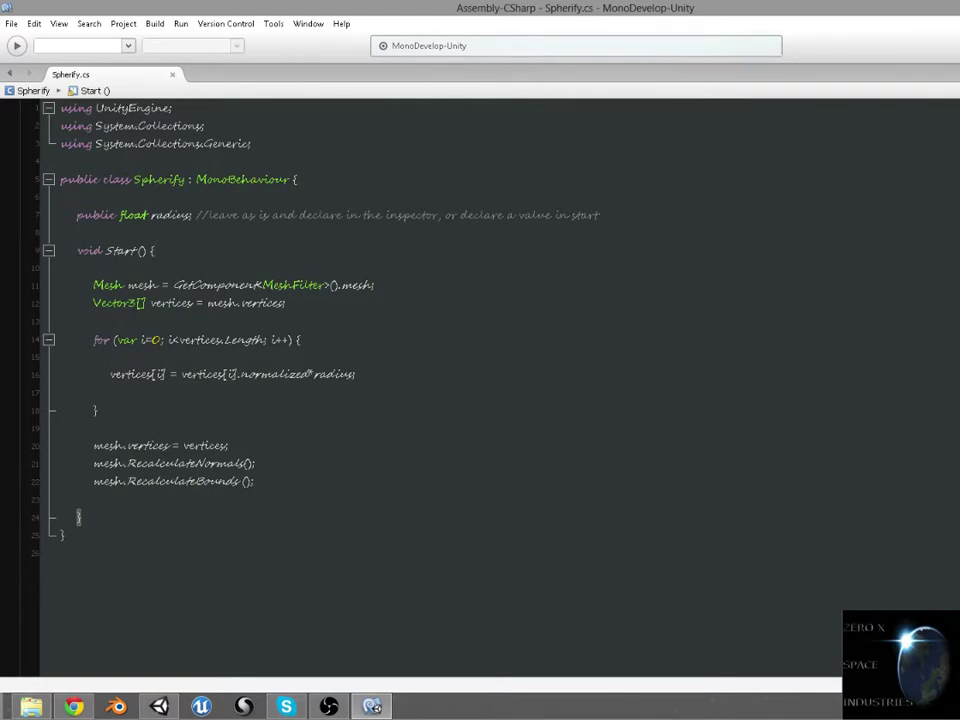
key("alt+Tab")
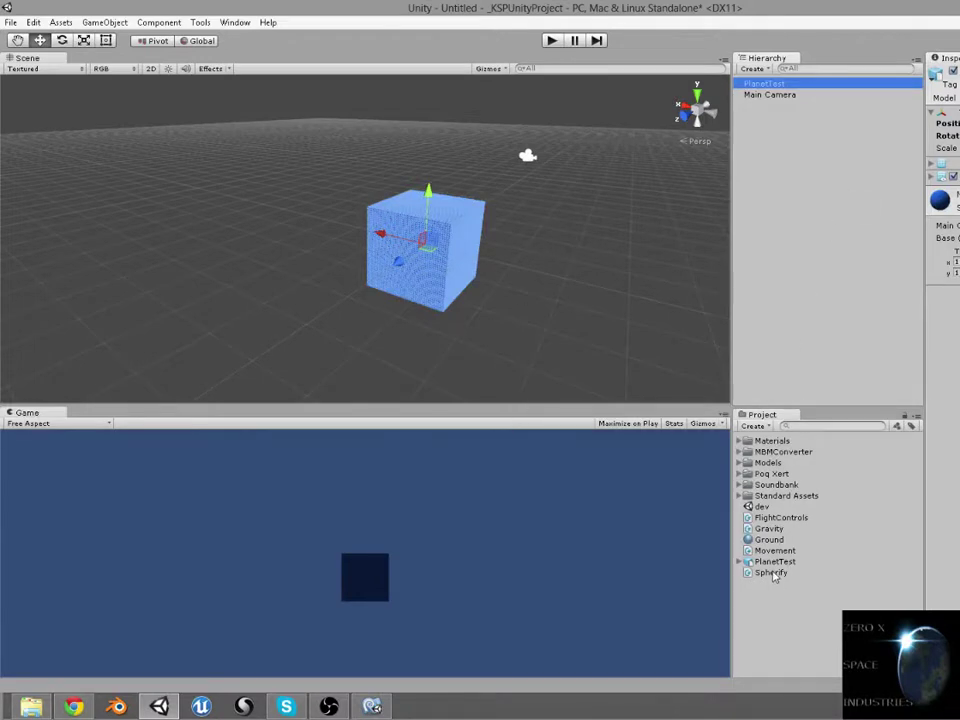
- Attach the Spherify script to PlanetTest and check the new component and prefab settings
left_click_drag(773, 574, 780, 88)
left_click(778, 88)
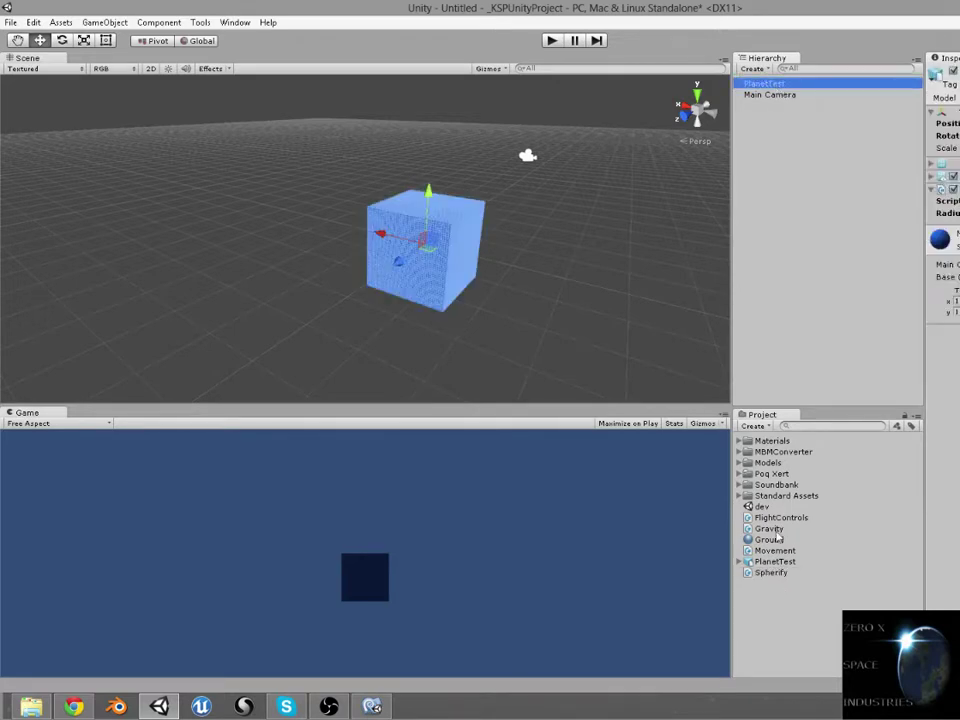
left_click(775, 563)
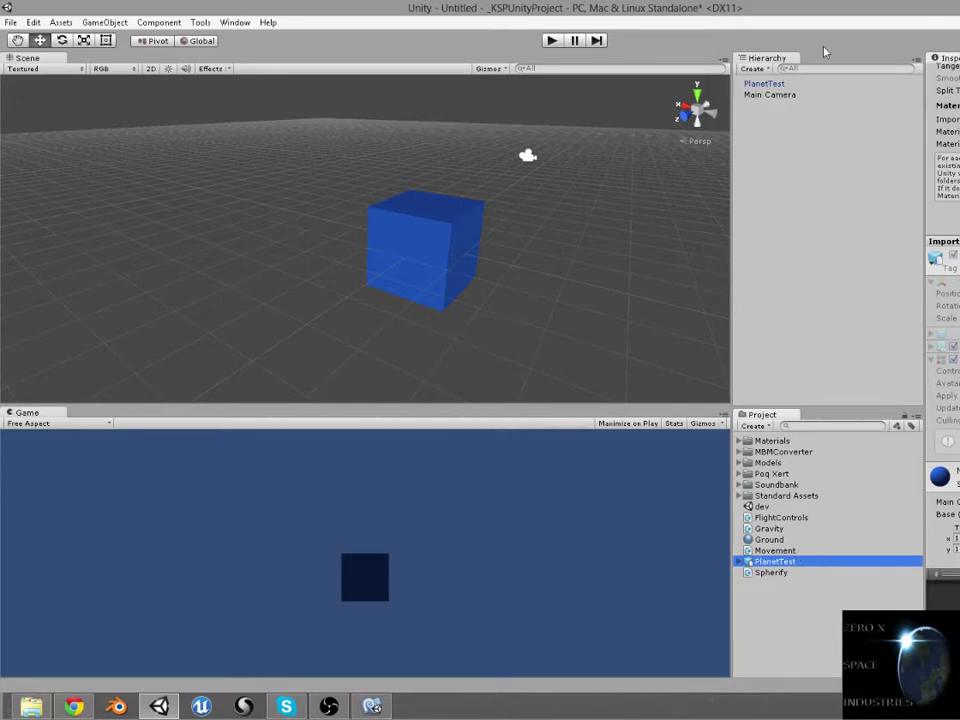
left_click(764, 84)
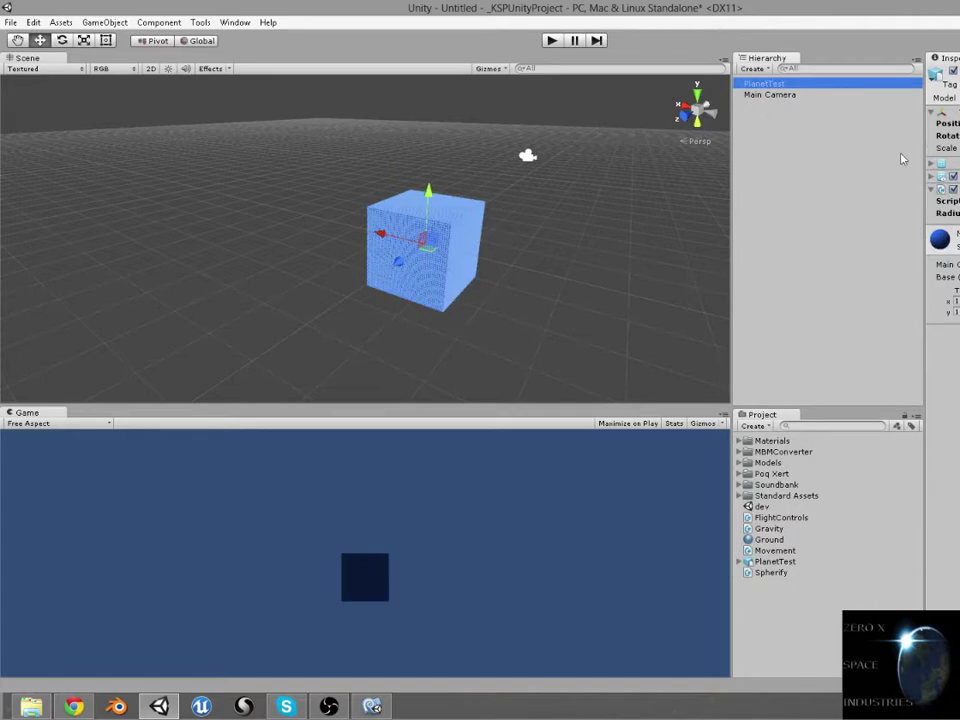
- Select the Spherify Radius field and enlarge the Scene view at the Game view's expense
left_click(950, 213)
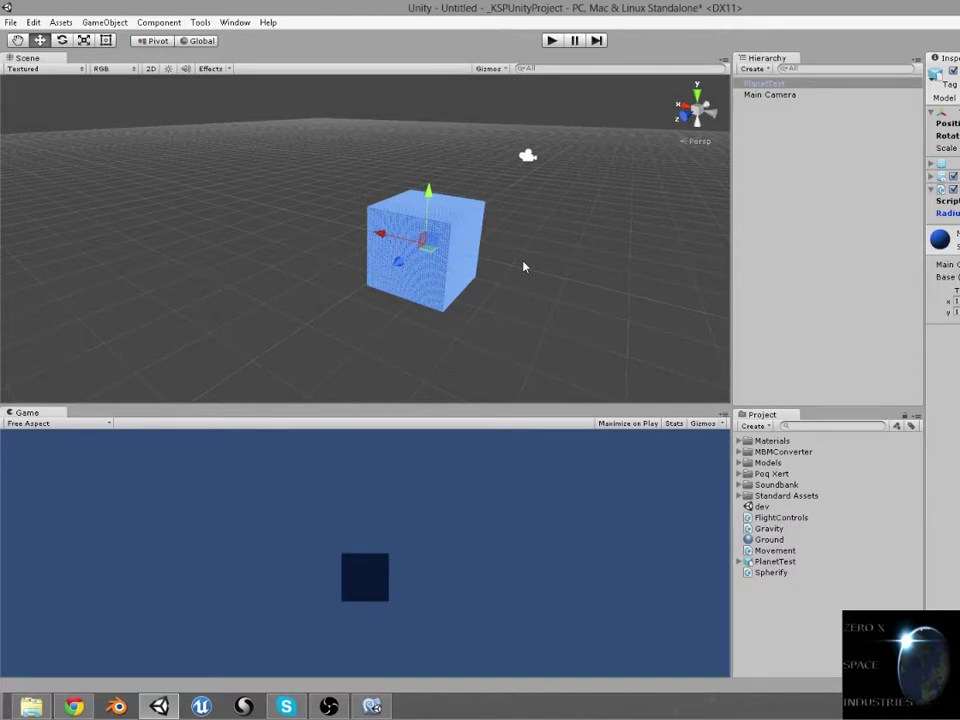
scroll(523, 266, "down", 5)
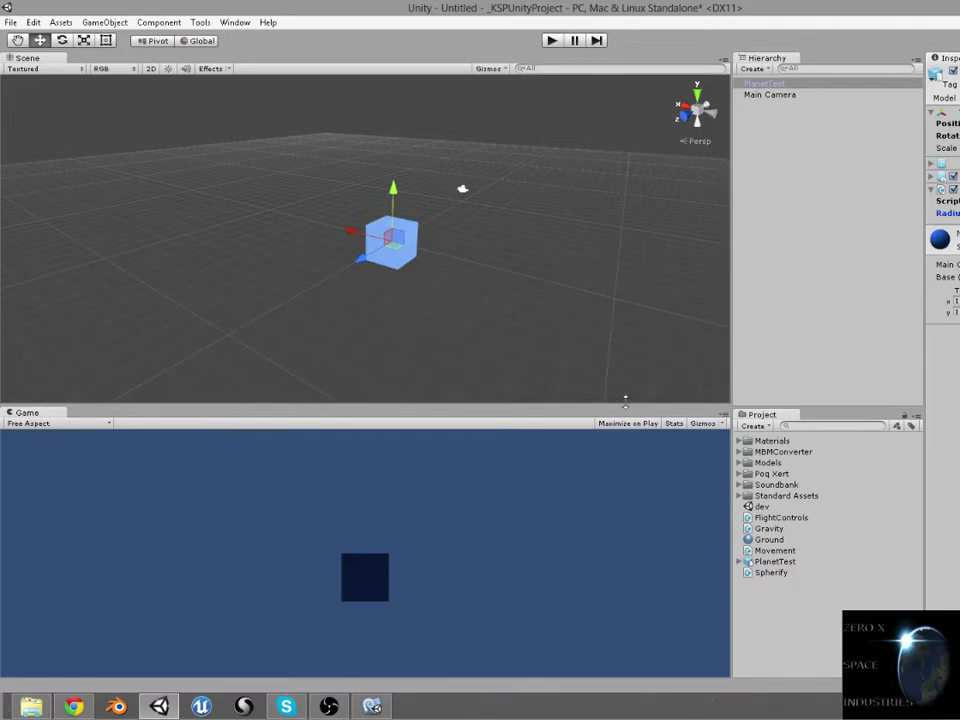
left_click_drag(625, 400, 605, 523)
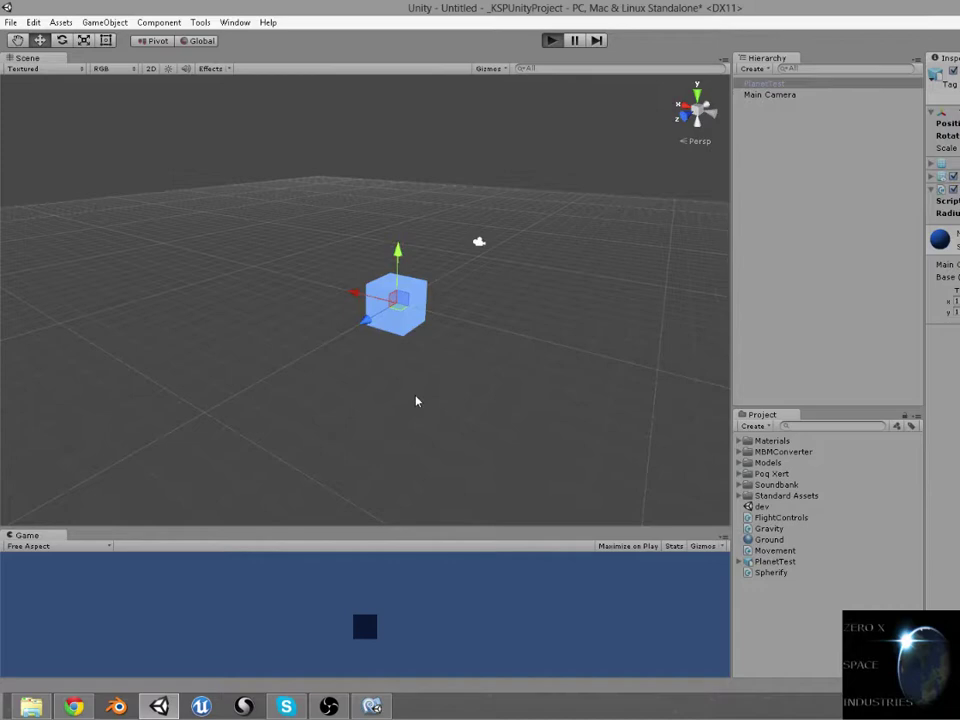
- Enter Play mode so Spherify reshapes the cube, and recentre the Scene view on it
key("ctrl+p")
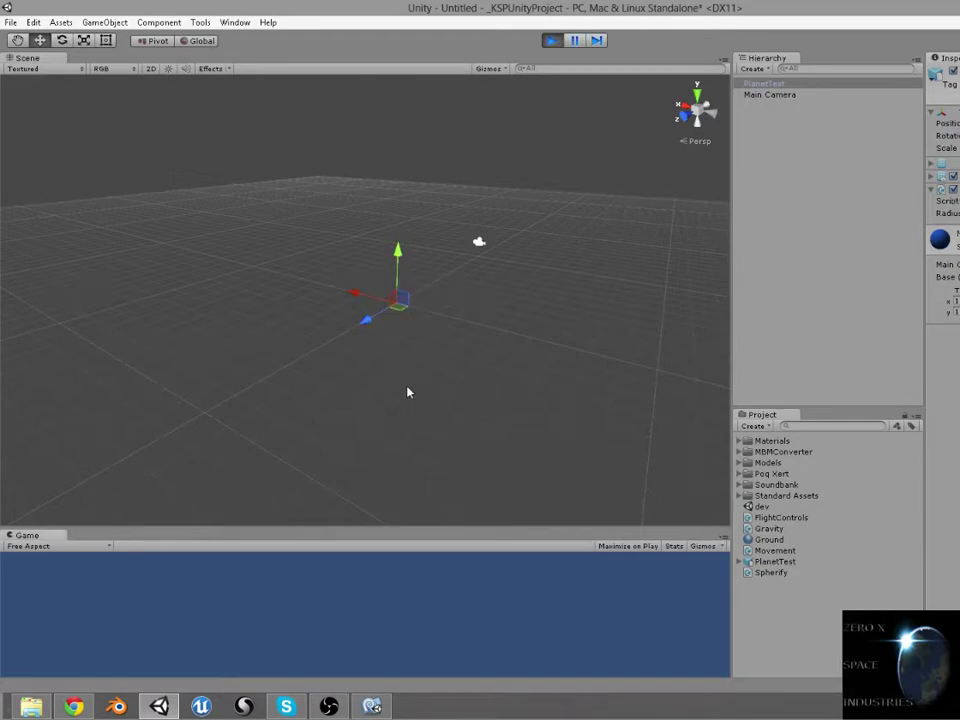
scroll(407, 392, "down", 6)
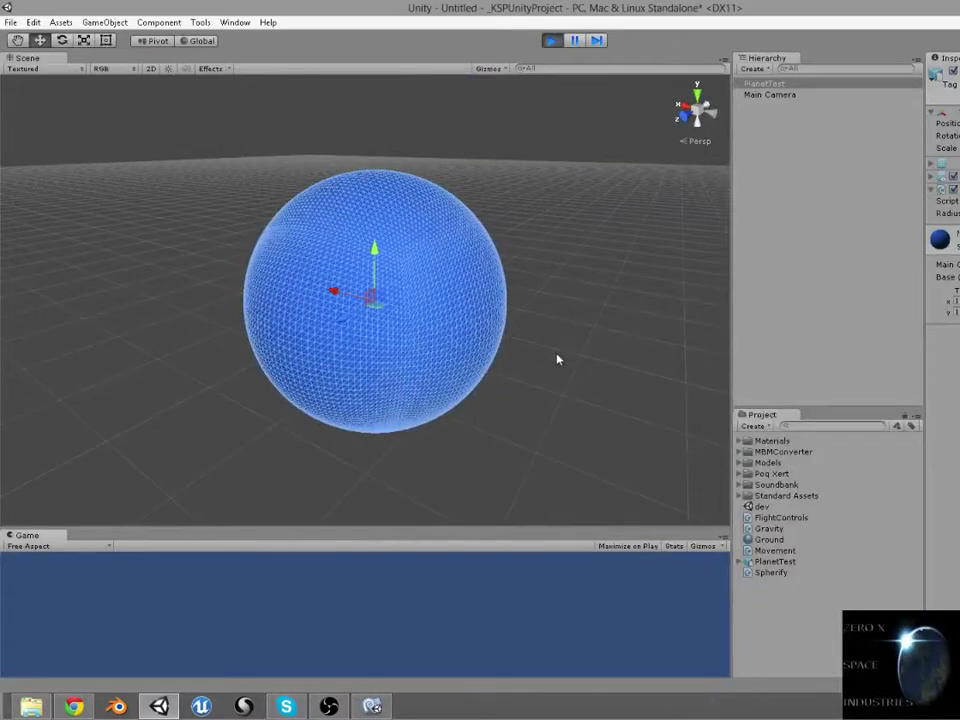
key("q")
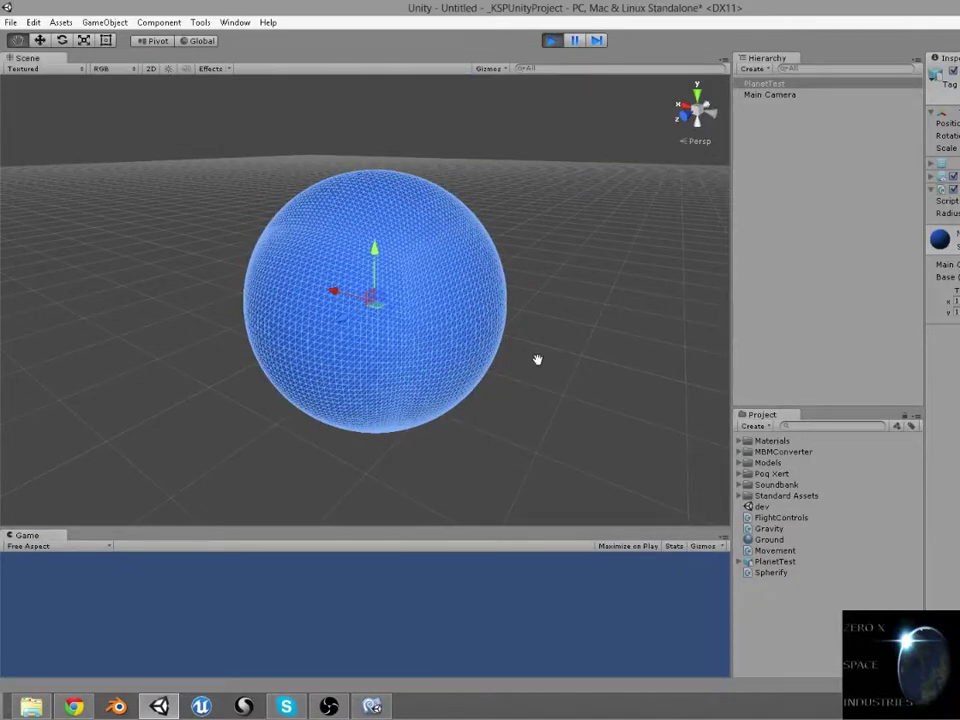
left_click_drag(537, 360, 506, 360)
key("w")
scroll(471, 354, "up", 3)
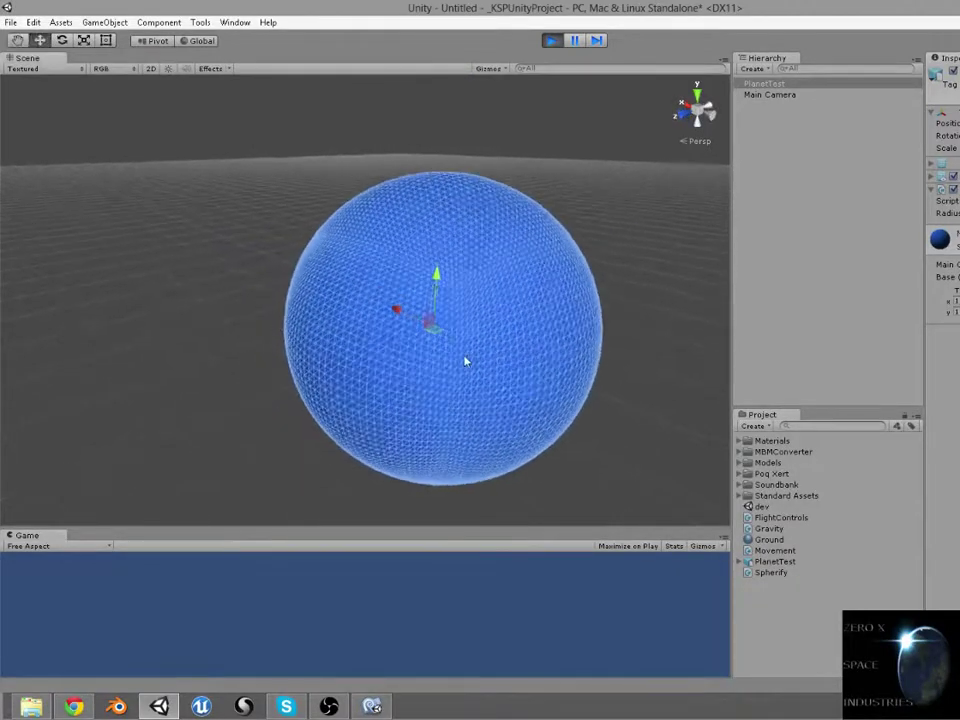
scroll(465, 361, "up", 4)
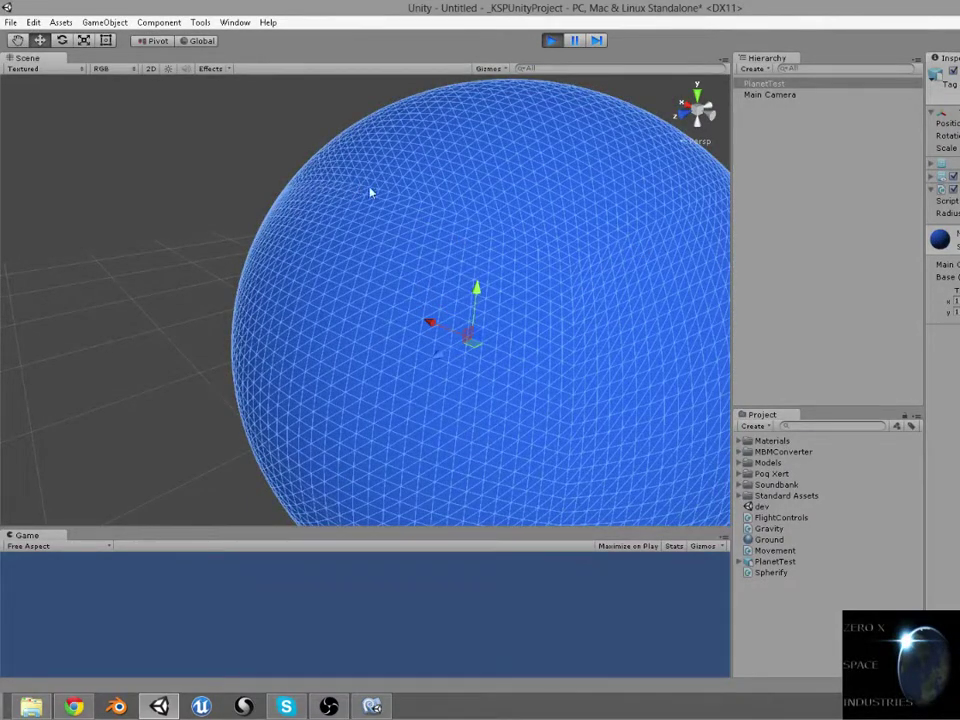
scroll(545, 366, "down", 8)
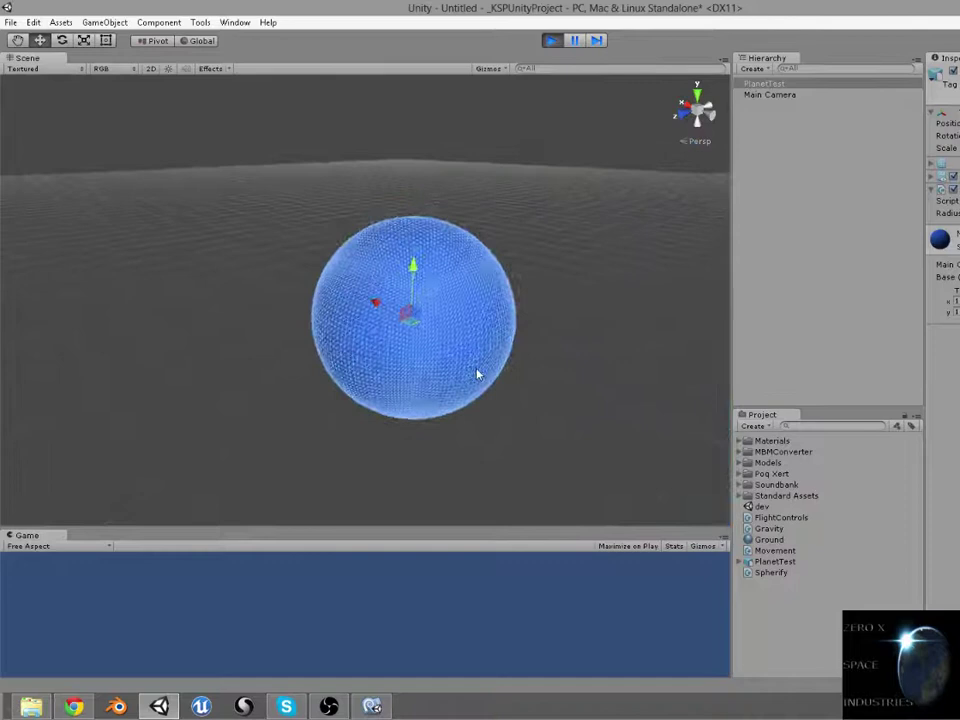
- Orbit around the shaded blue sphere, then select PlanetTest to show its dense wireframe mesh
left_click(699, 298)
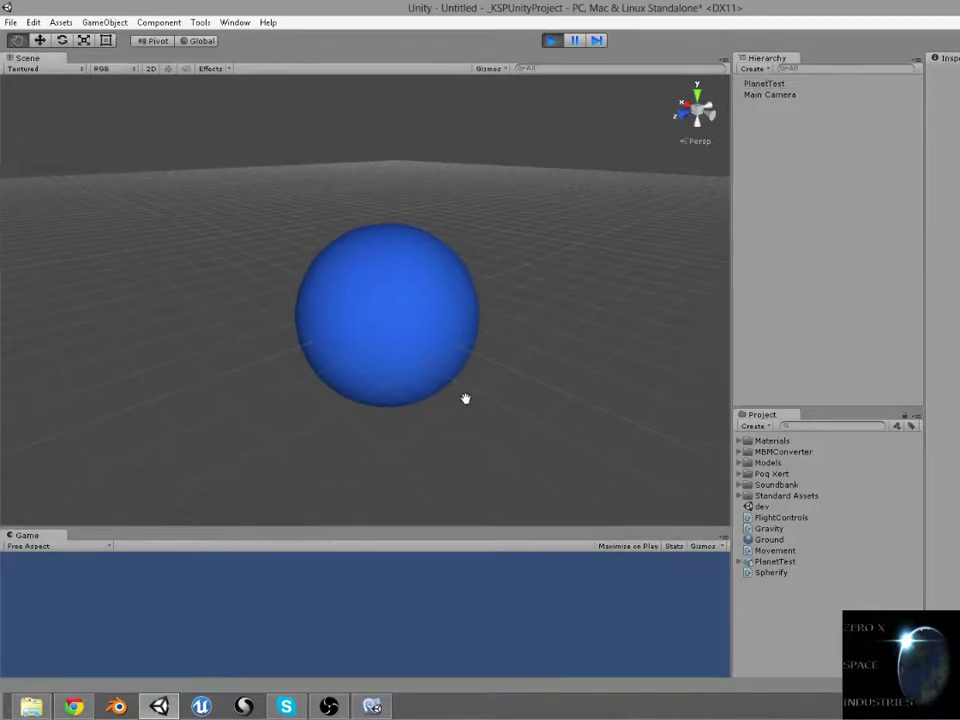
right_click_drag(516, 396, 576, 444)
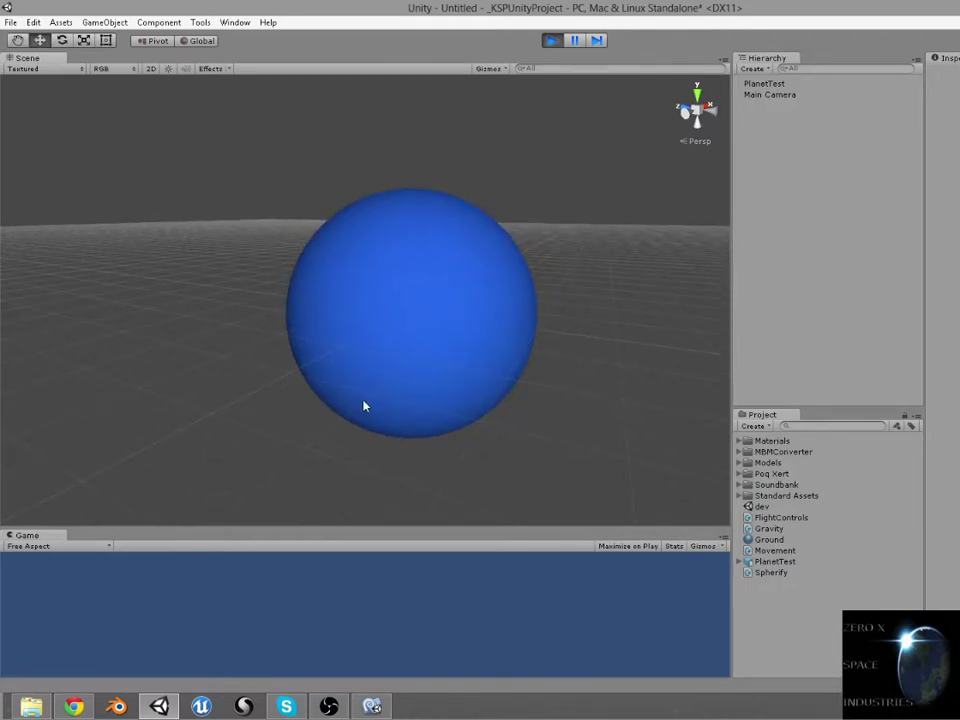
middle_click_drag(364, 405, 585, 396)
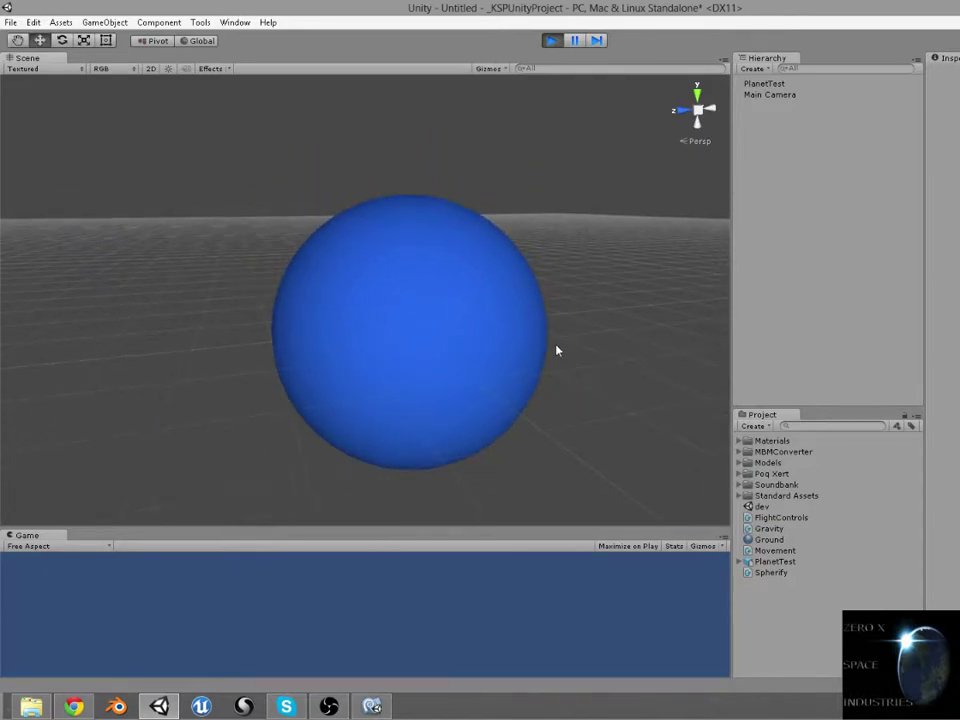
left_click(764, 83)
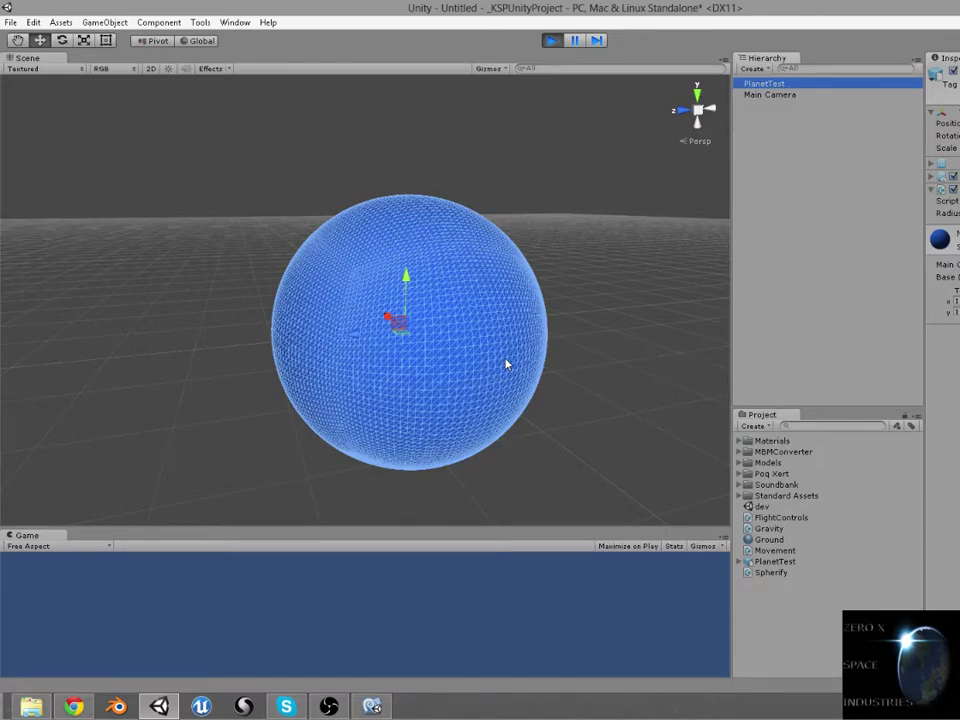
scroll(508, 364, "up", 8)
scroll(542, 336, "down", 5)
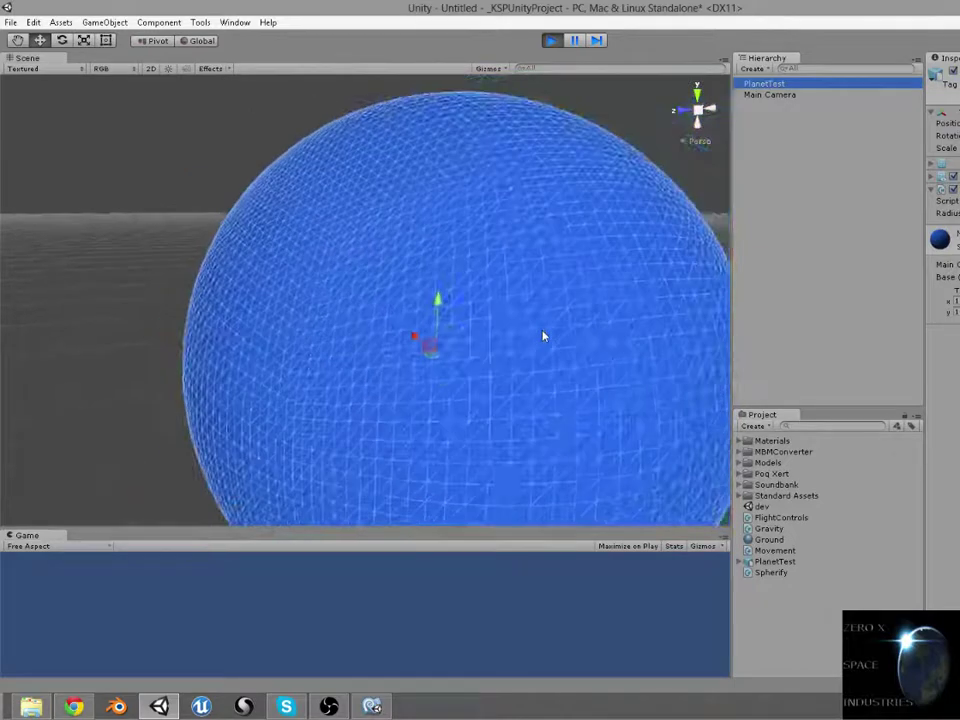
scroll(542, 336, "up", 7)
middle_click_drag(542, 336, 498, 264)
scroll(498, 280, "down", 5)
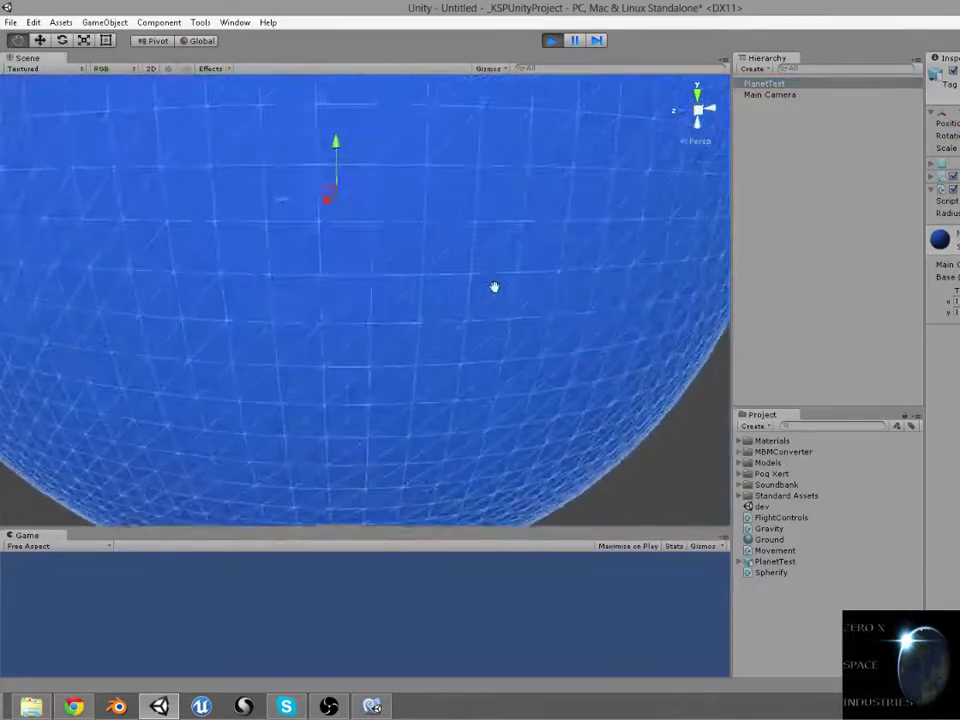
scroll(507, 318, "down", 3)
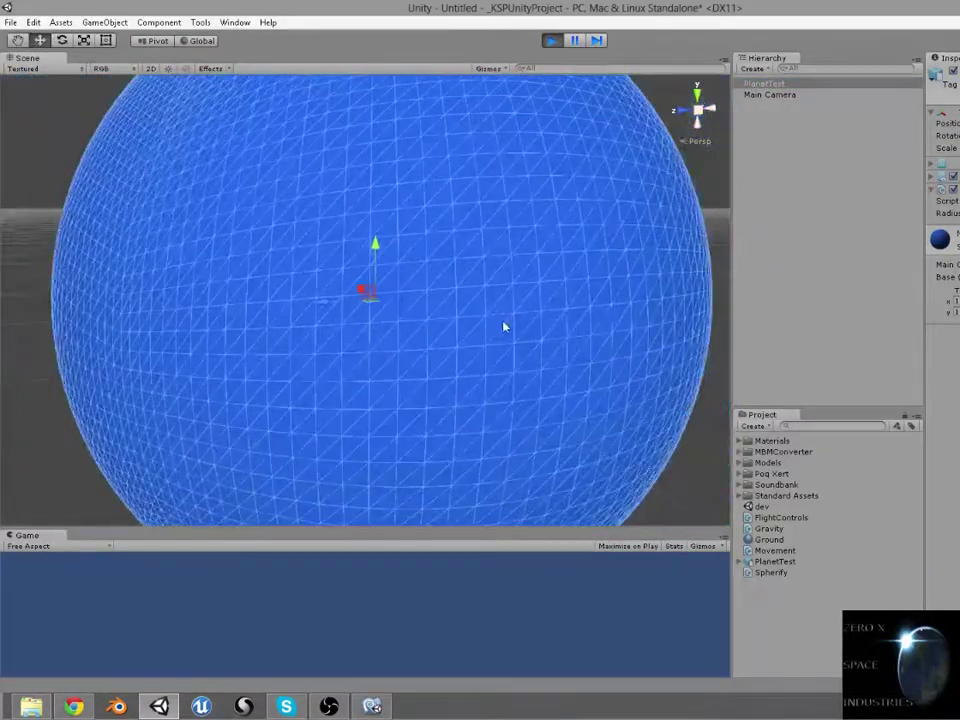
mouse_move(506, 326)
middle_mouse_down()
mouse_move(469, 322)
mouse_move(519, 326)
mouse_move(500, 330)
middle_mouse_up()
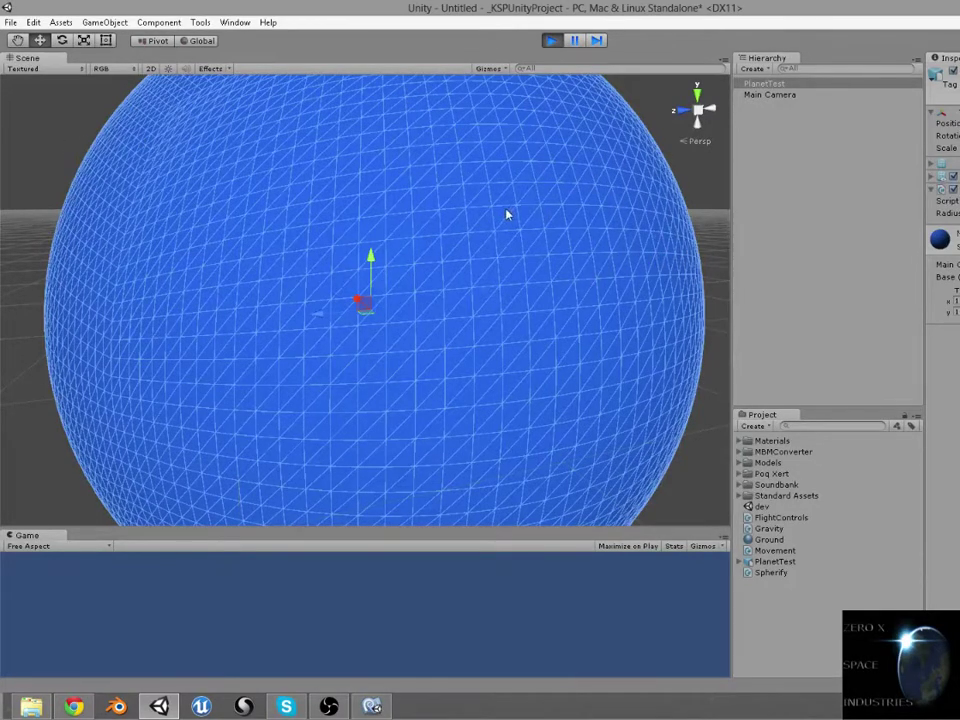
middle_click_drag(508, 212, 512, 282)
scroll(508, 284, "down", 5)
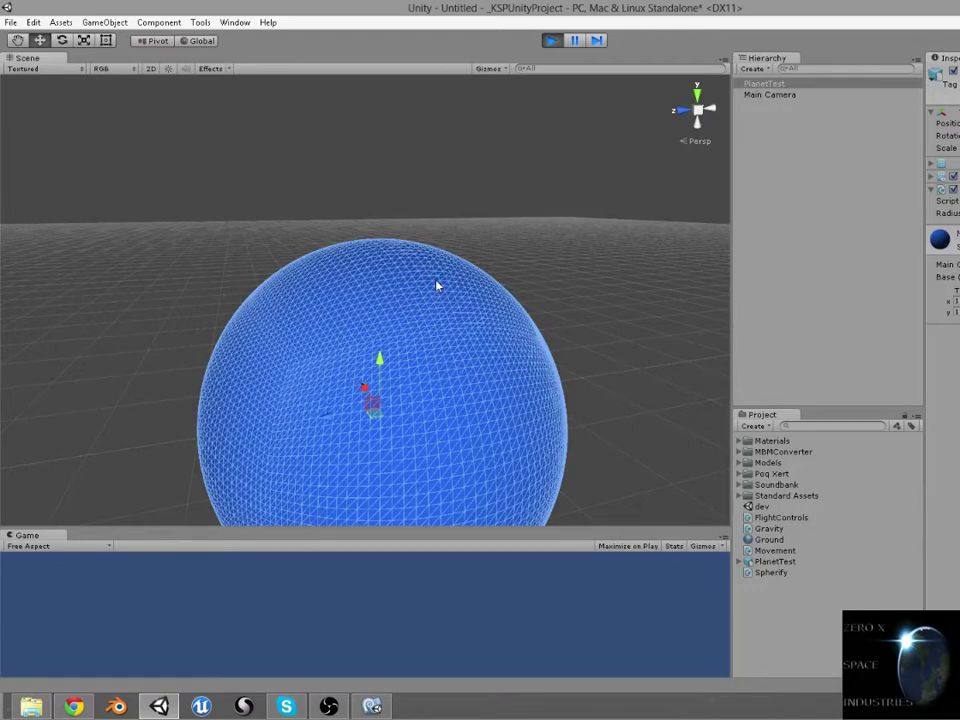
middle_click_drag(441, 454, 462, 402)
scroll(477, 407, "down", 2)
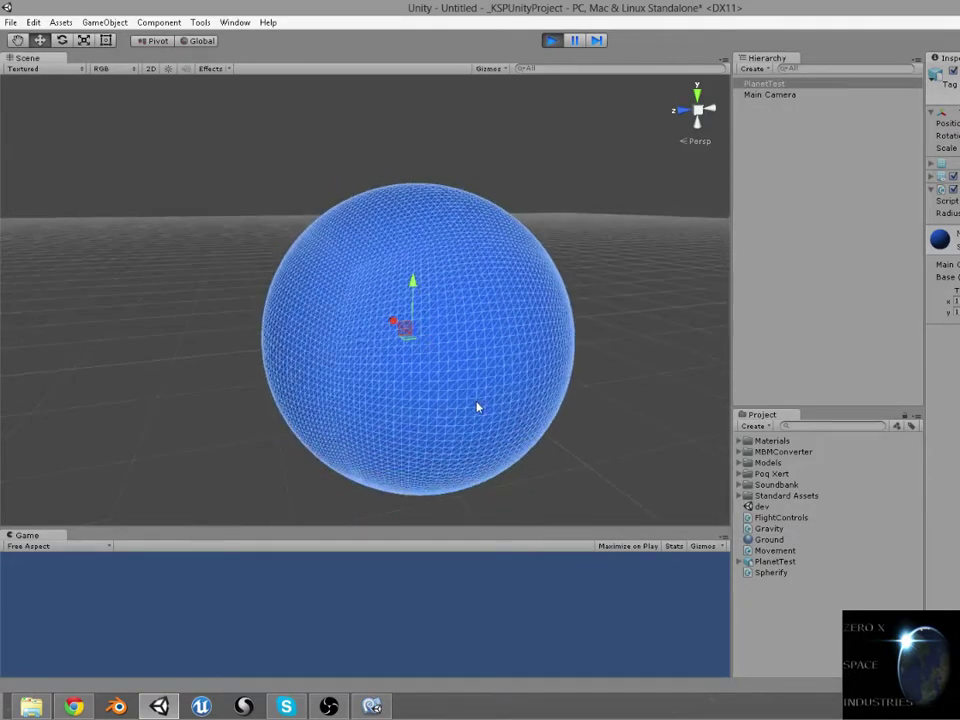
middle_click_drag(579, 407, 530, 424)
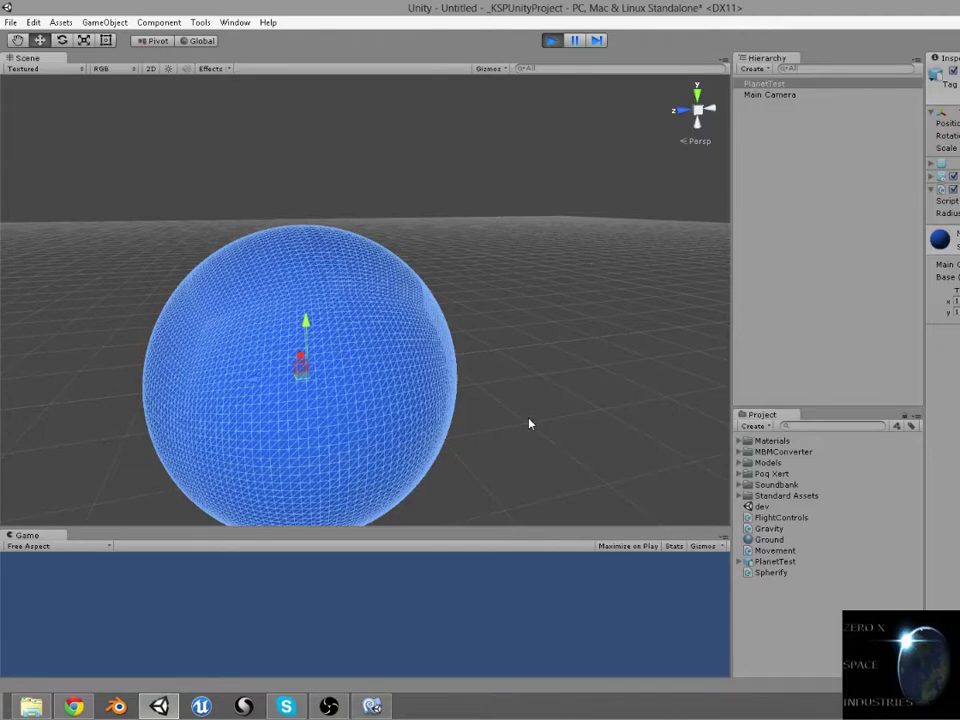
middle_click_drag(530, 424, 514, 398)
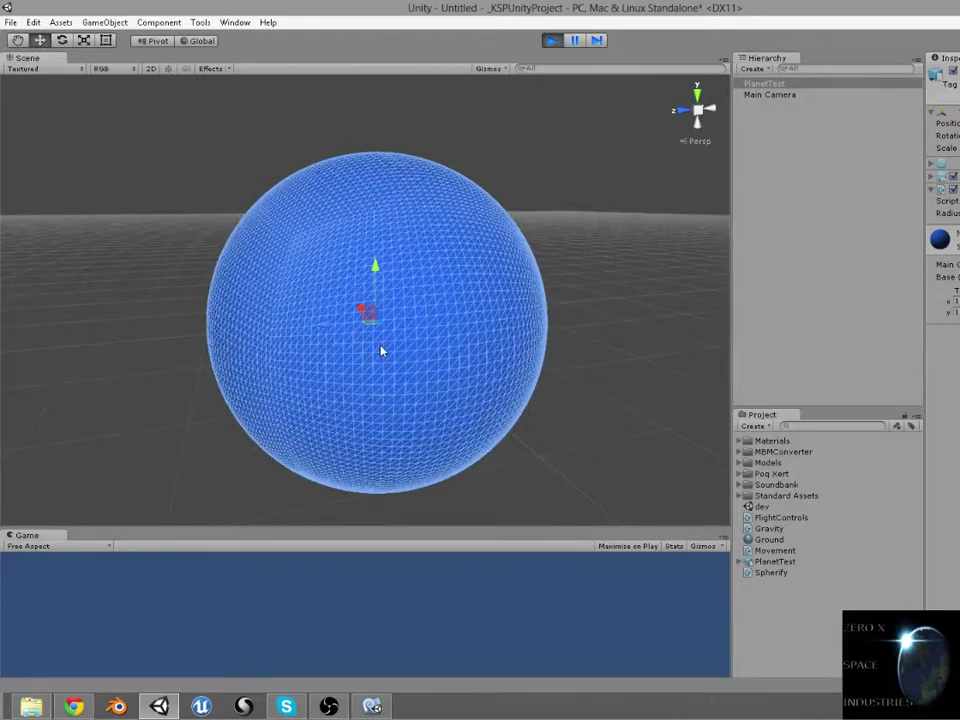
scroll(405, 348, "down", 1)
middle_click_drag(425, 358, 405, 373)
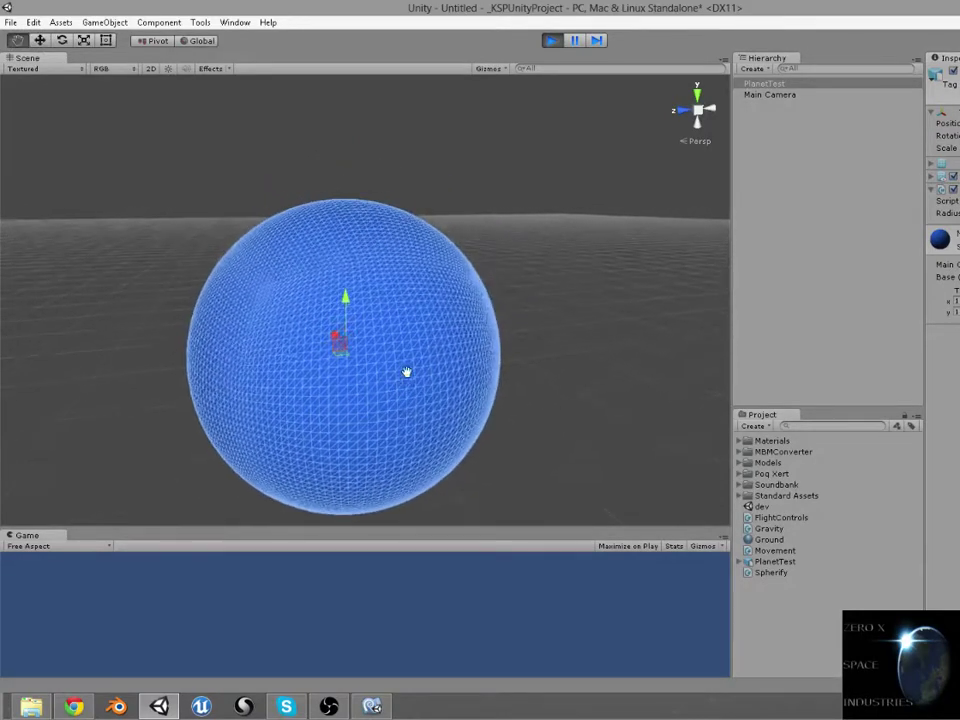
scroll(407, 375, "up", 1)
right_click_drag(409, 376, 482, 441)
key("f")
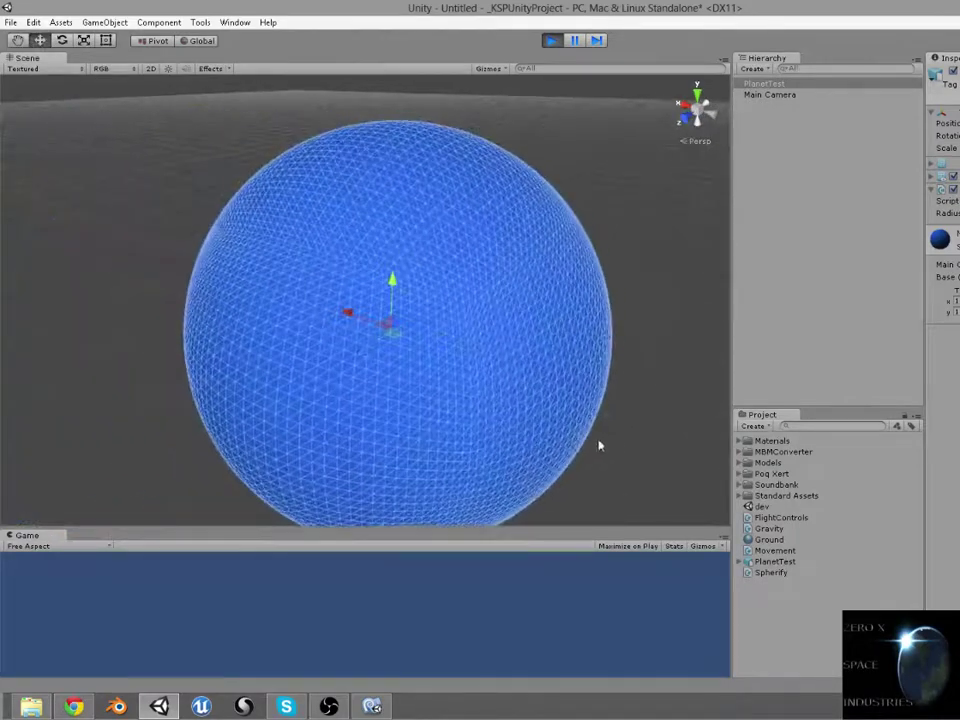
middle_click_drag(469, 360, 448, 383)
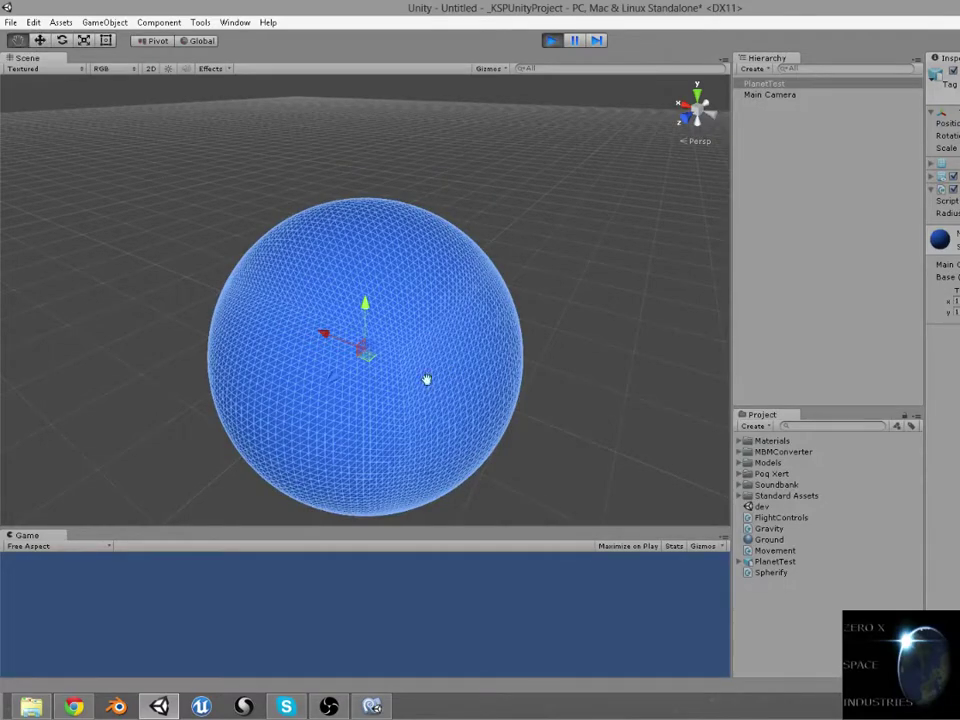
scroll(439, 409, "up", 5)
scroll(445, 427, "up", 4)
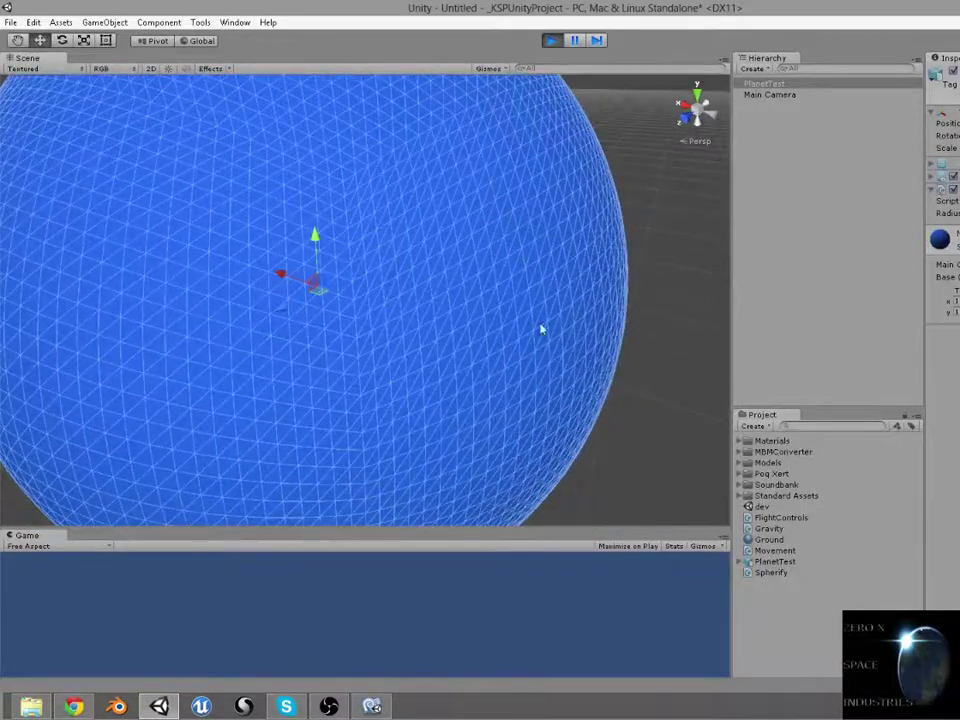
scroll(431, 397, "down", 2)
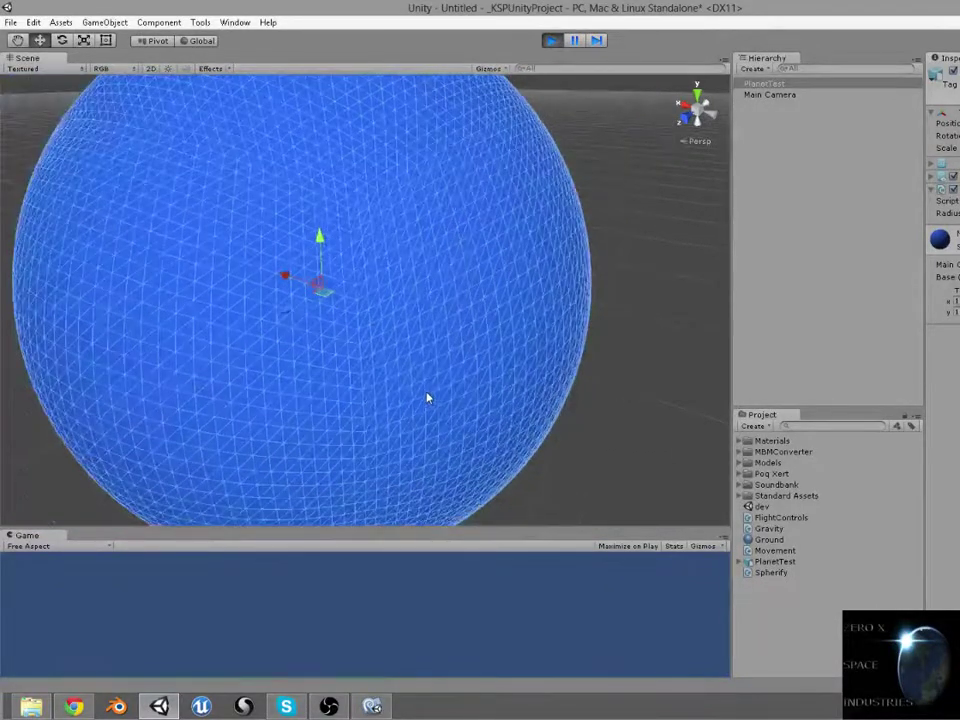
scroll(425, 390, "down", 1)
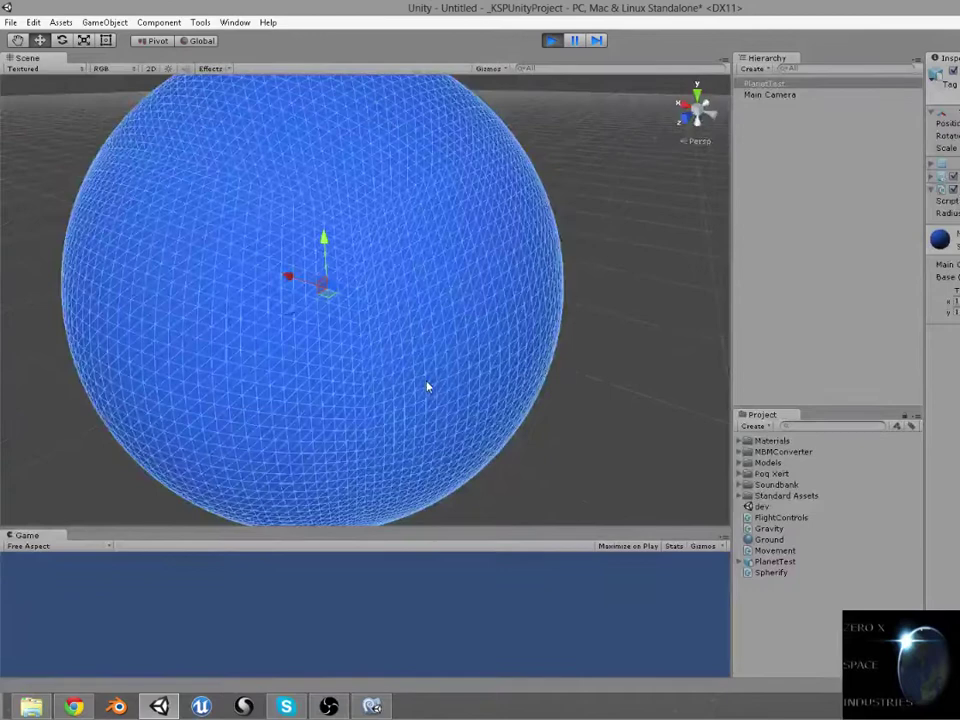
left_click_drag(424, 381, 426, 396, "alt")
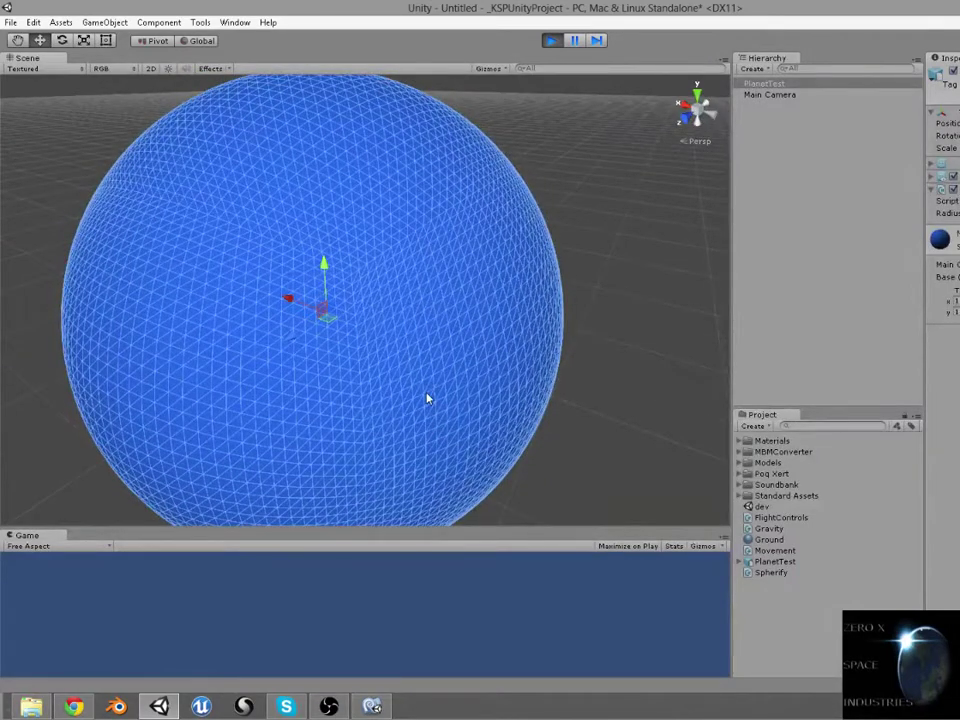
scroll(425, 399, "down", 3)
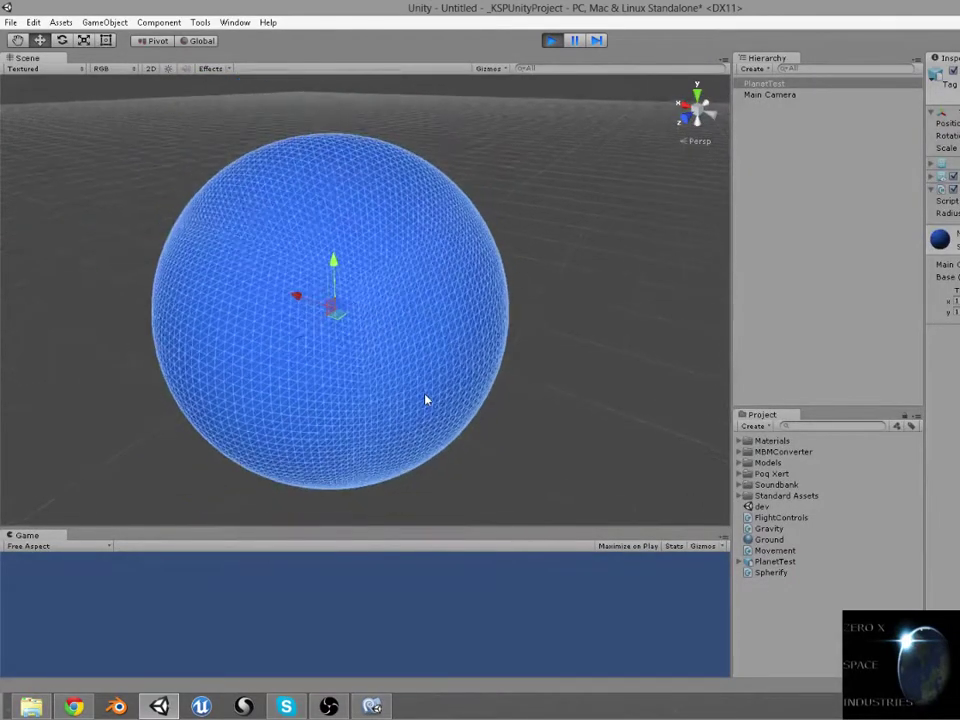
left_click_drag(422, 379, 446, 396, "alt")
scroll(448, 401, "down", 2)
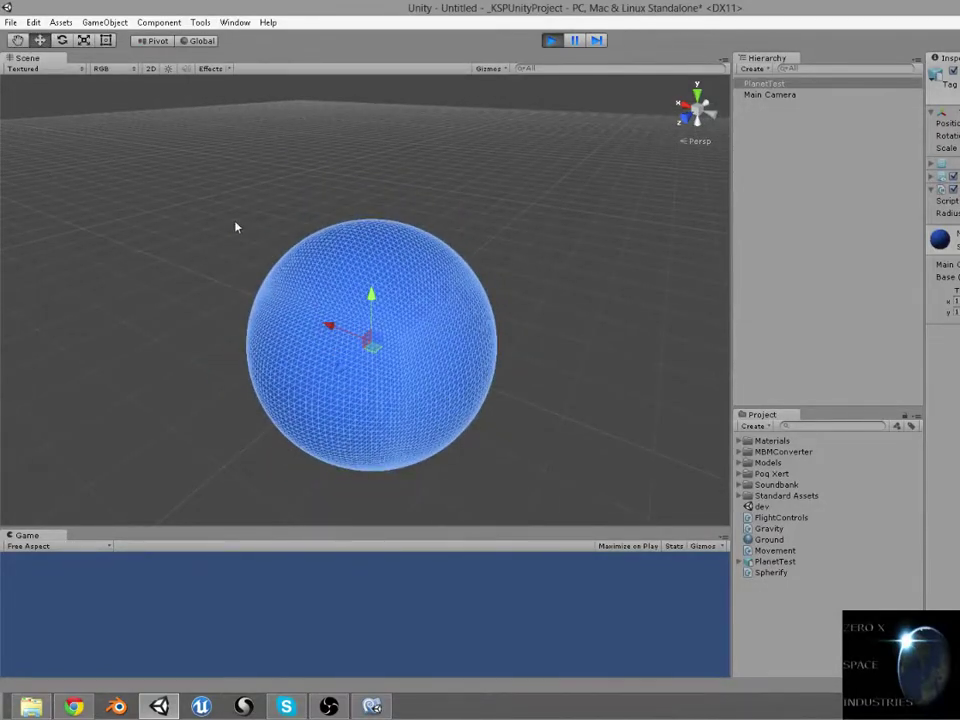
left_click_drag(236, 224, 255, 272, "alt")
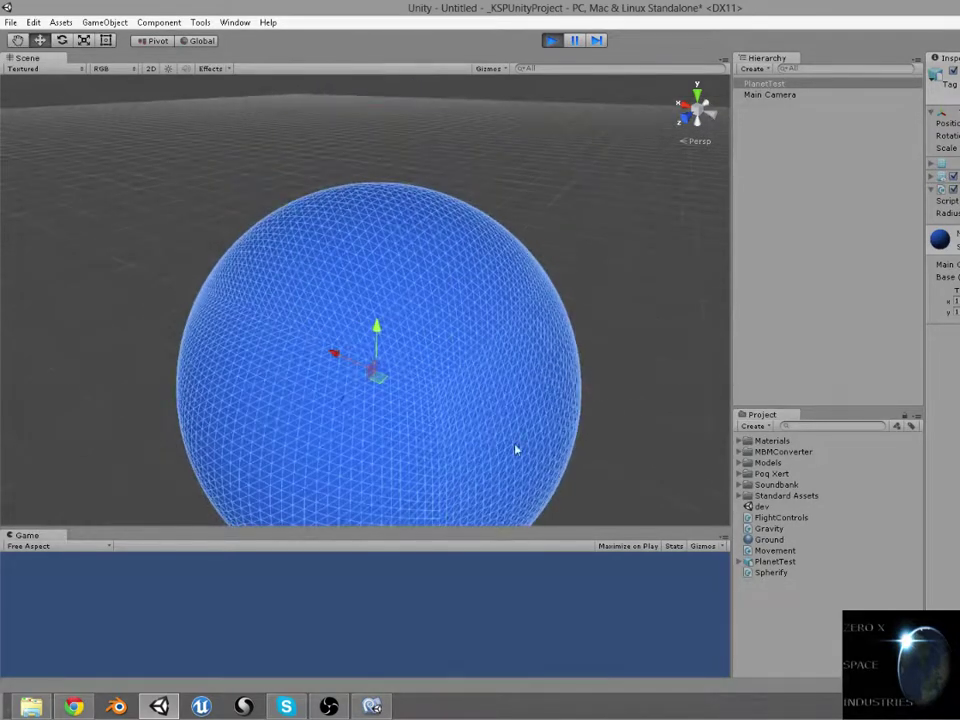
- Deselect PlanetTest in the Hierarchy so the sphere shows smooth blue without its wireframe
left_click(847, 244)
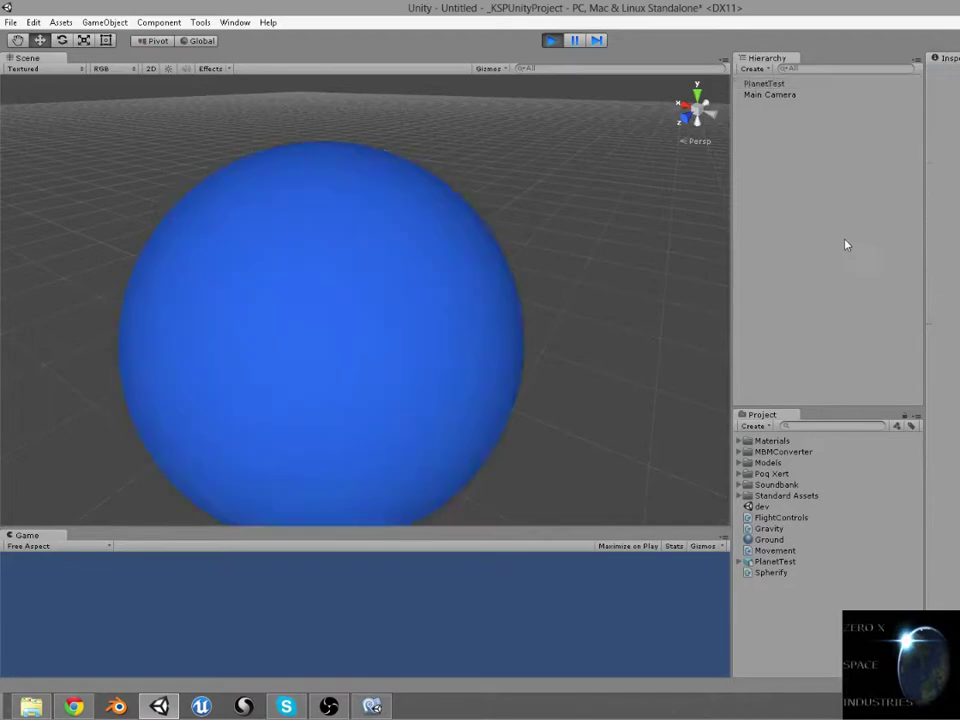